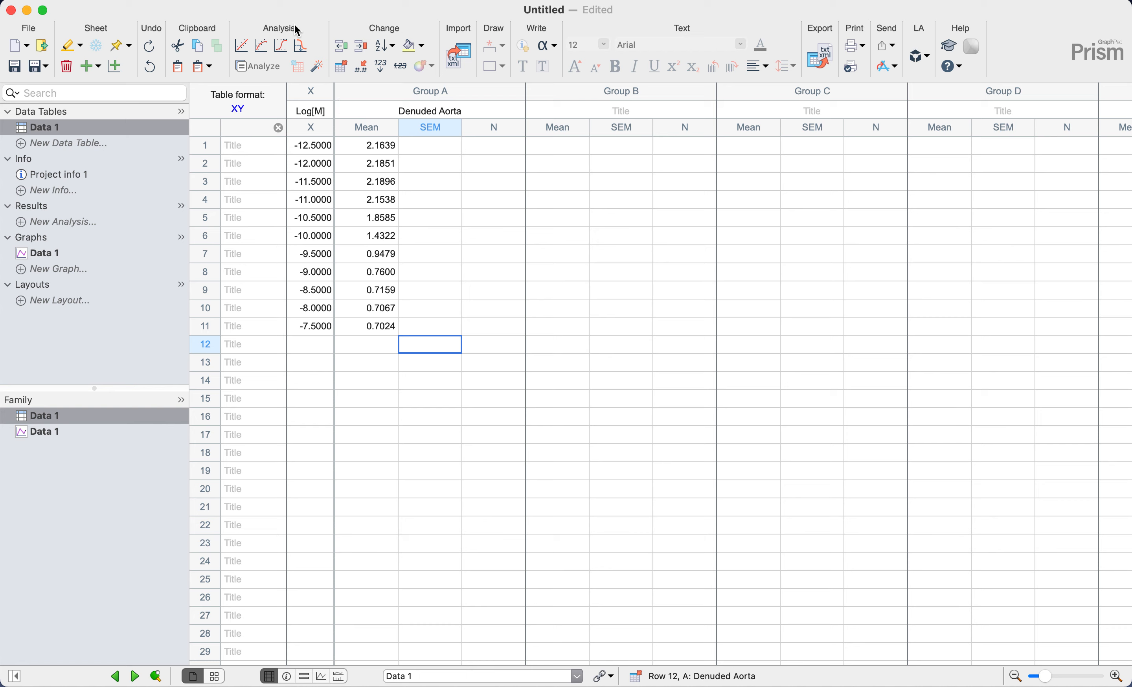
- Start a nonlinear regression on Data 1 with the standard-curve equation "Sigmoidal, 4PL, X is log(concentration)"
click(258, 49)
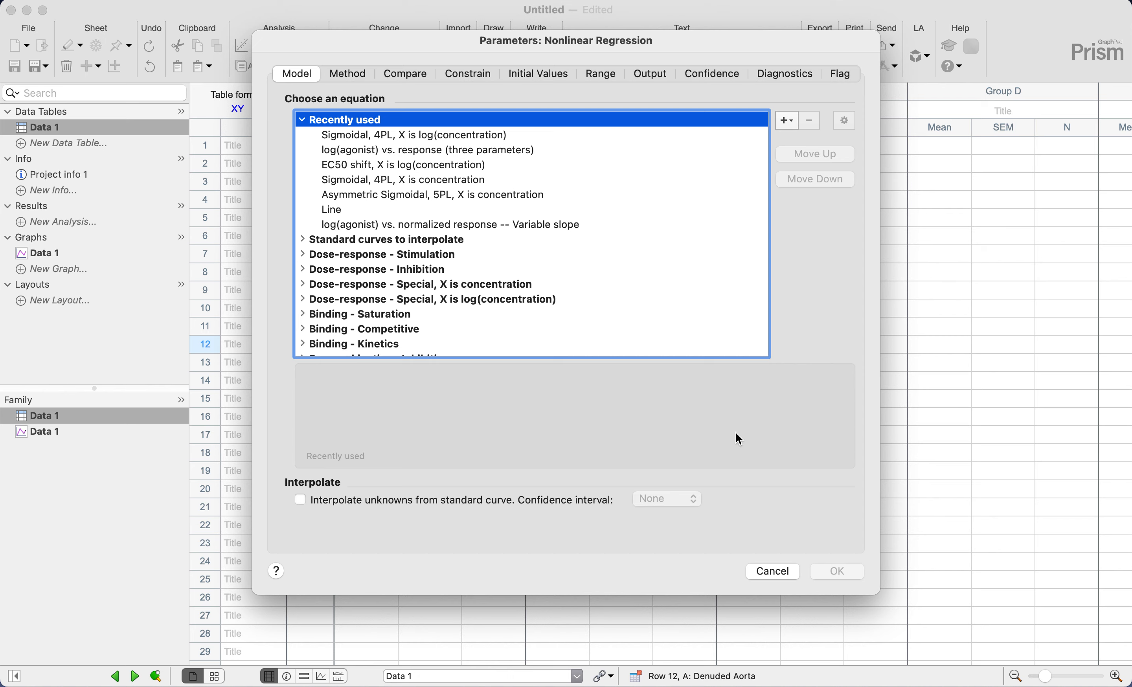
scroll(458, 204, down, 3)
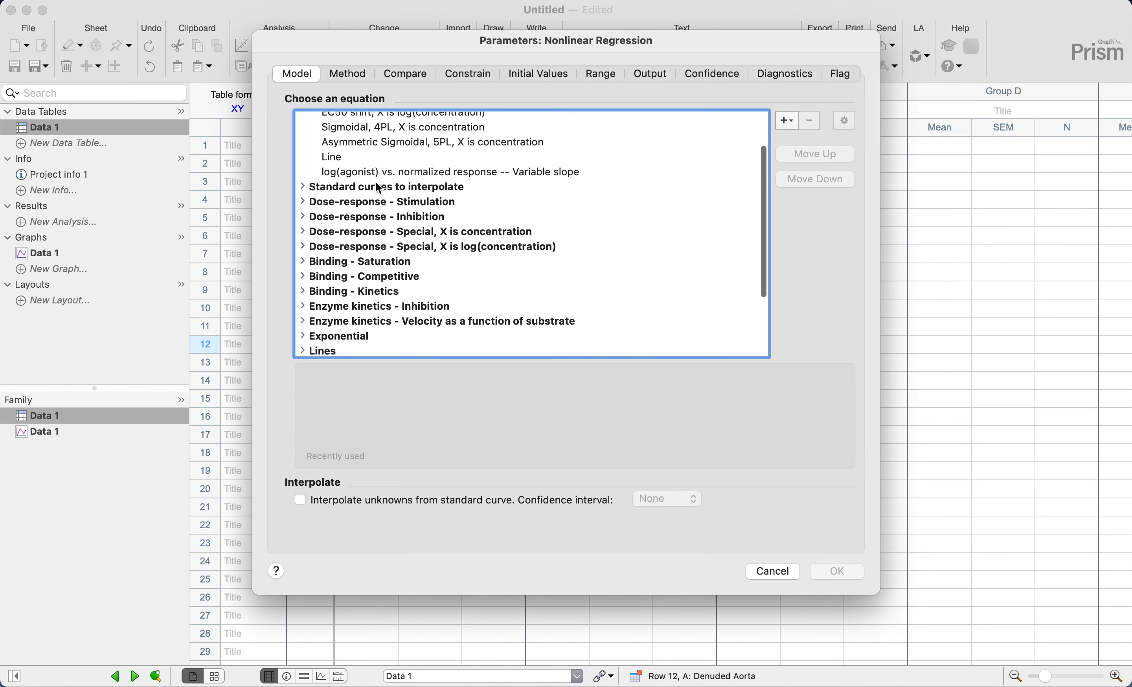
double_click(436, 188)
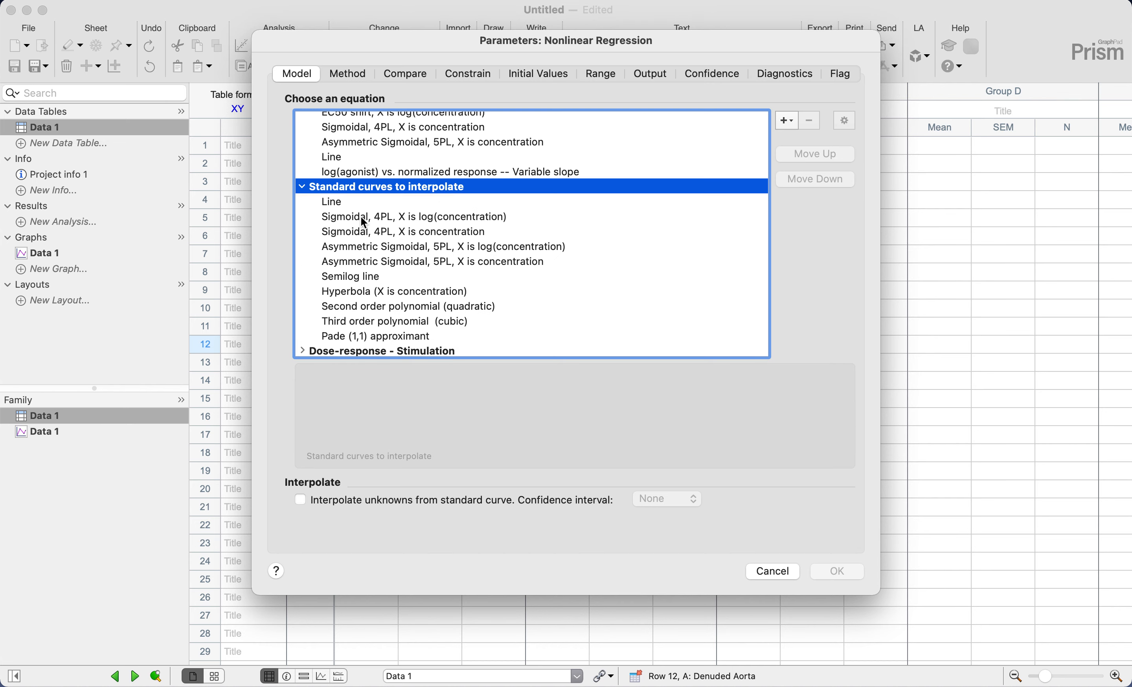
click(361, 217)
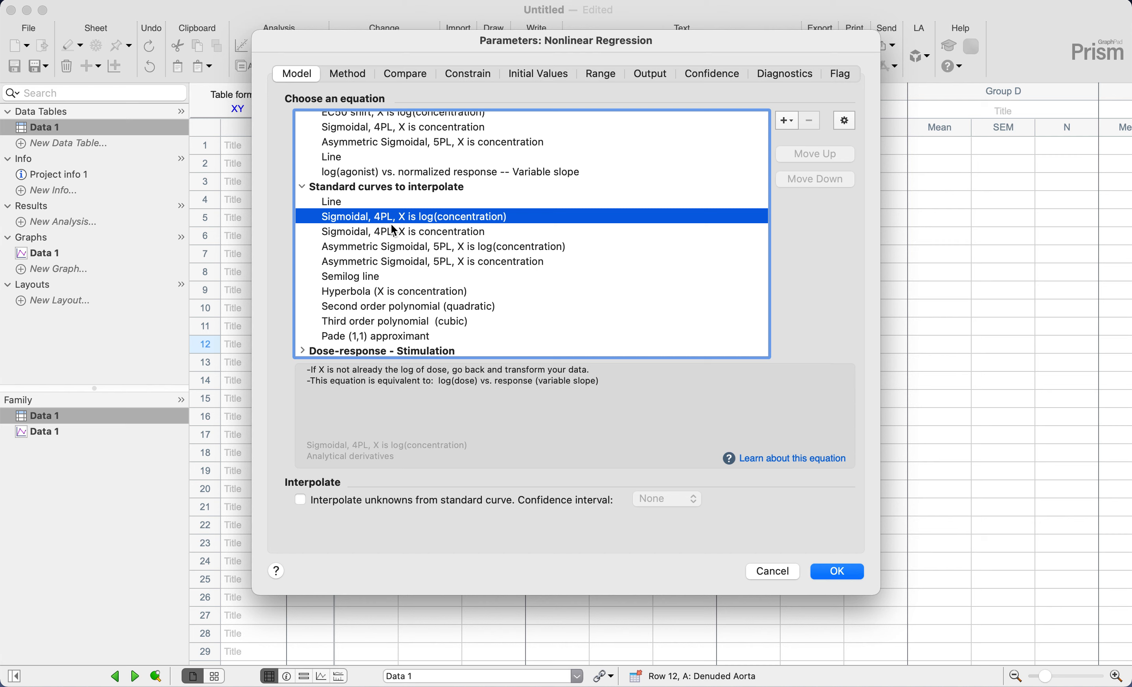
click(380, 231)
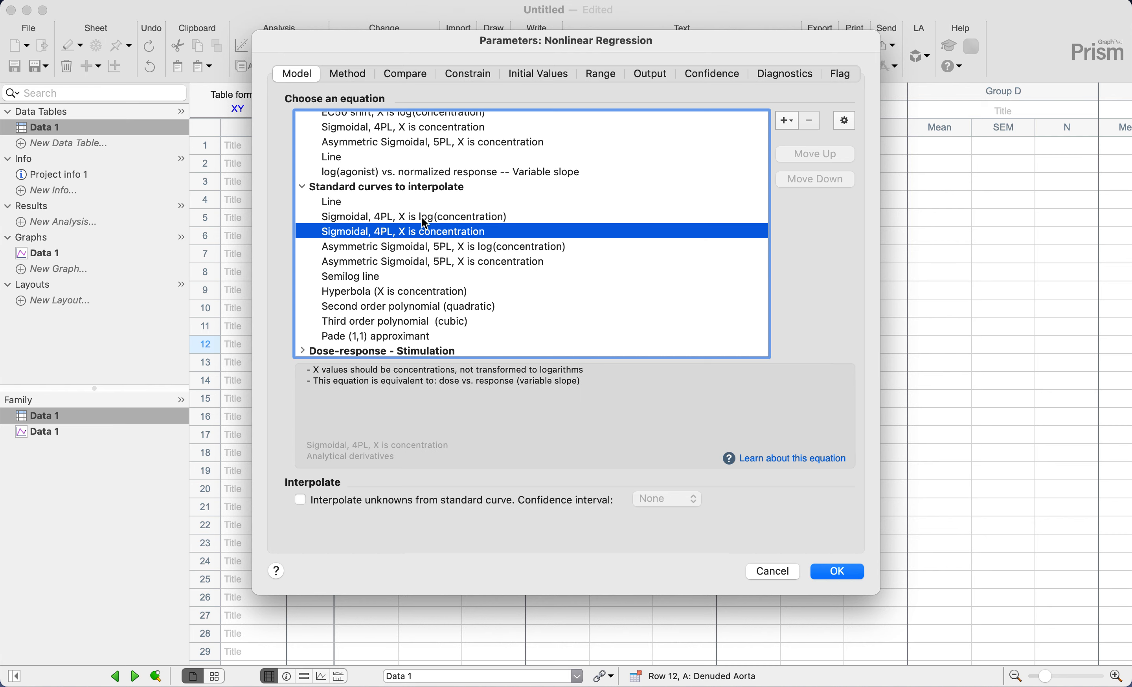
click(421, 216)
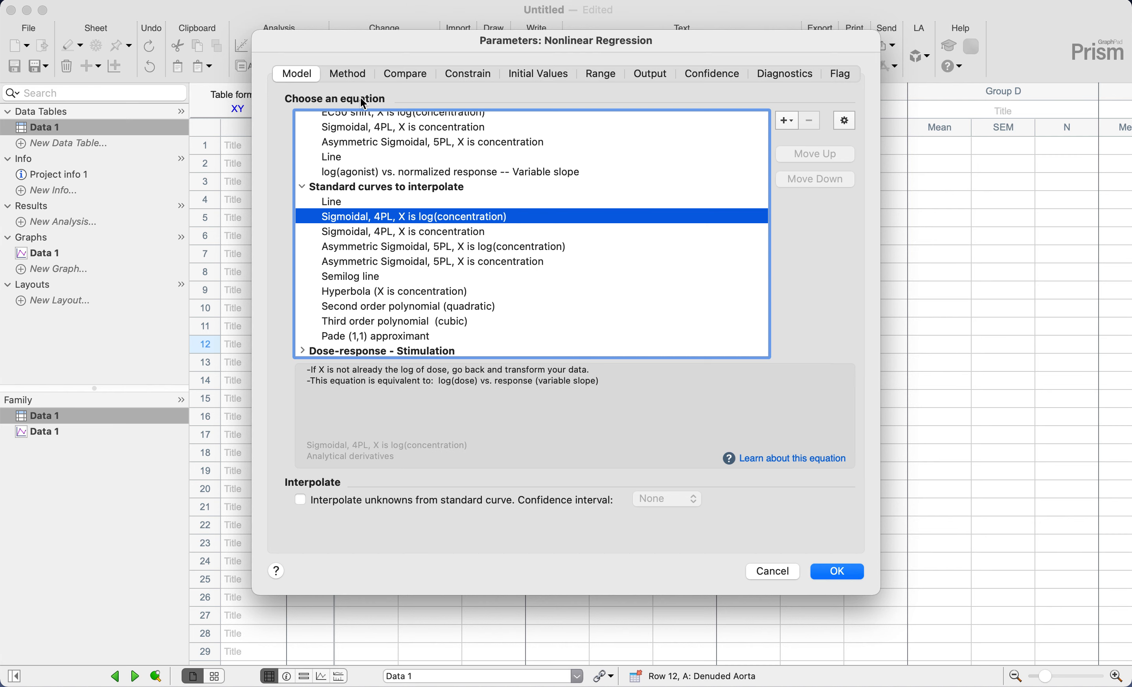
- Try a "Must be less than" constraint on the Top parameter and reset it to "No constraint"
click(473, 75)
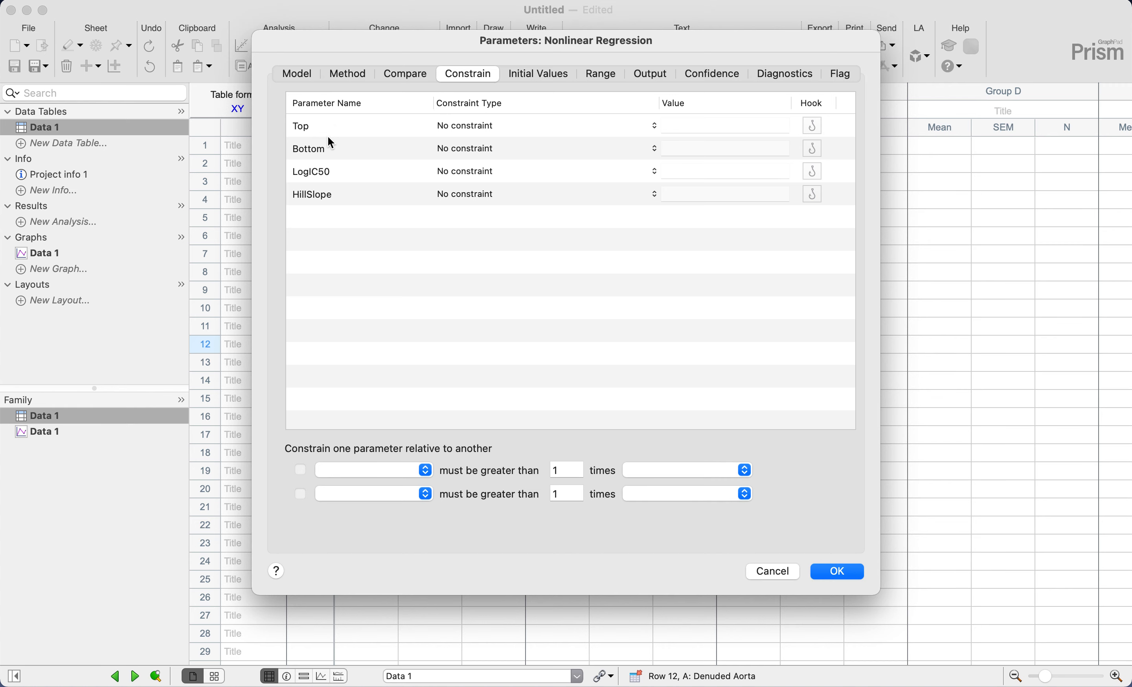
click(478, 125)
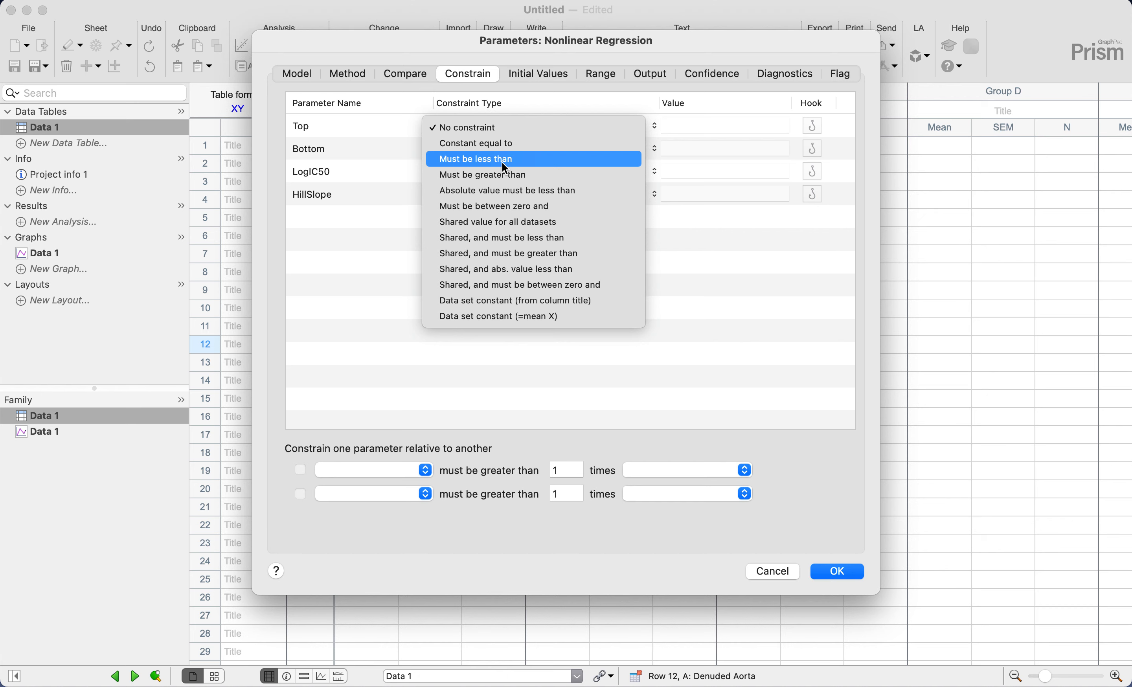
click(486, 163)
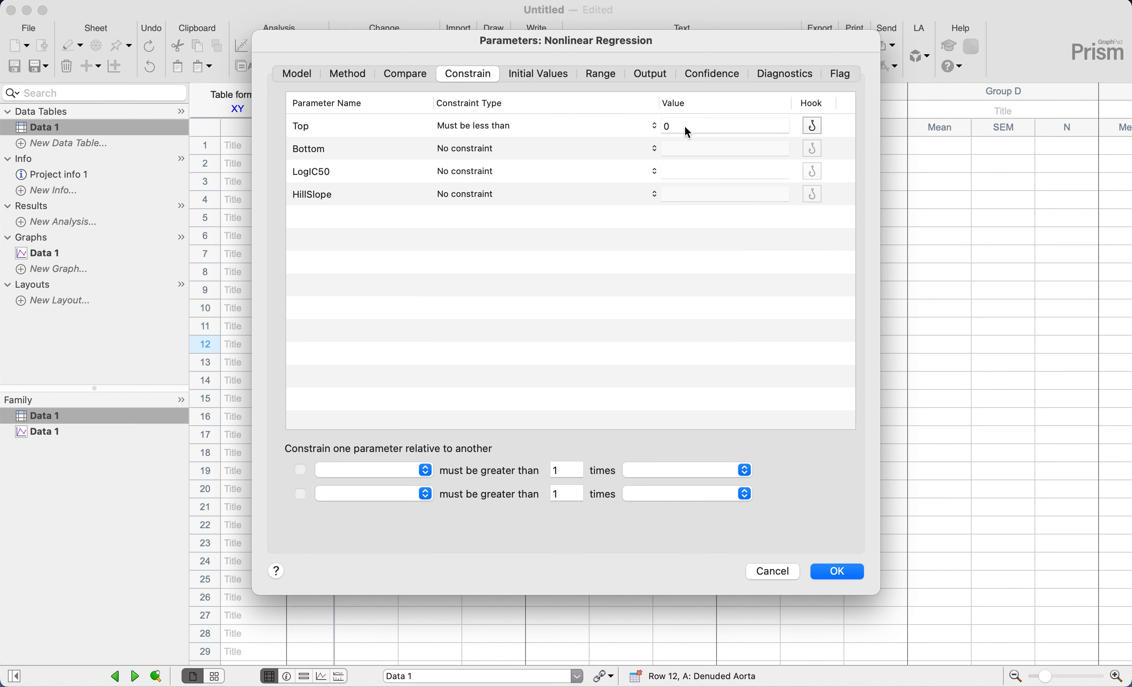
click(507, 125)
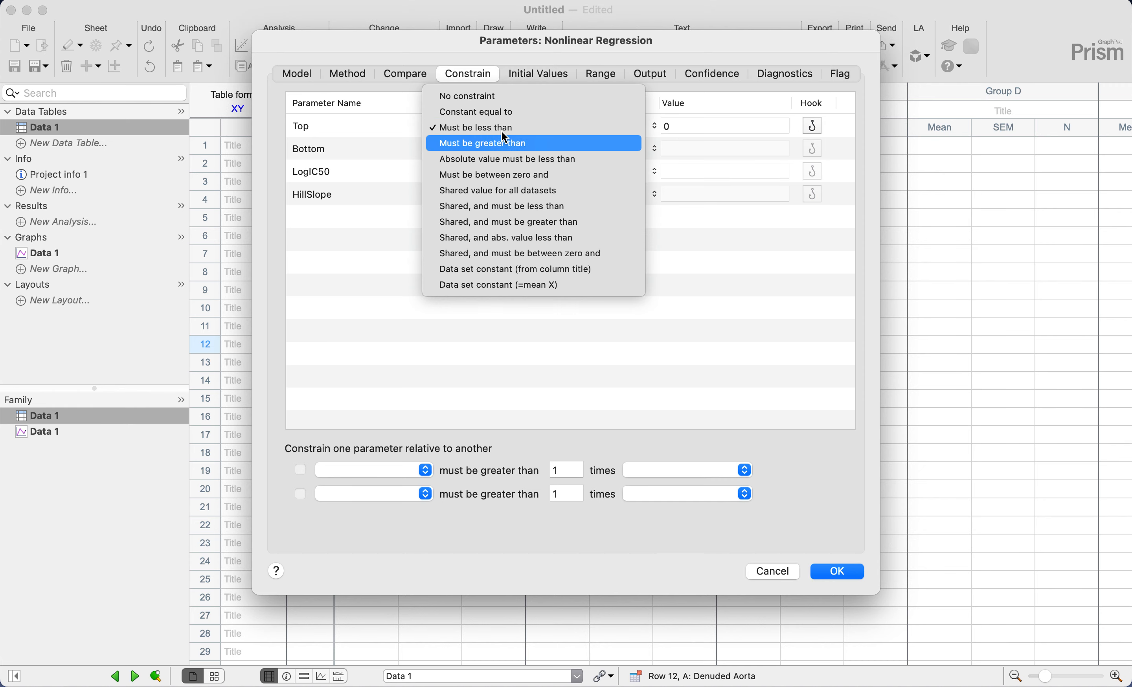
click(486, 99)
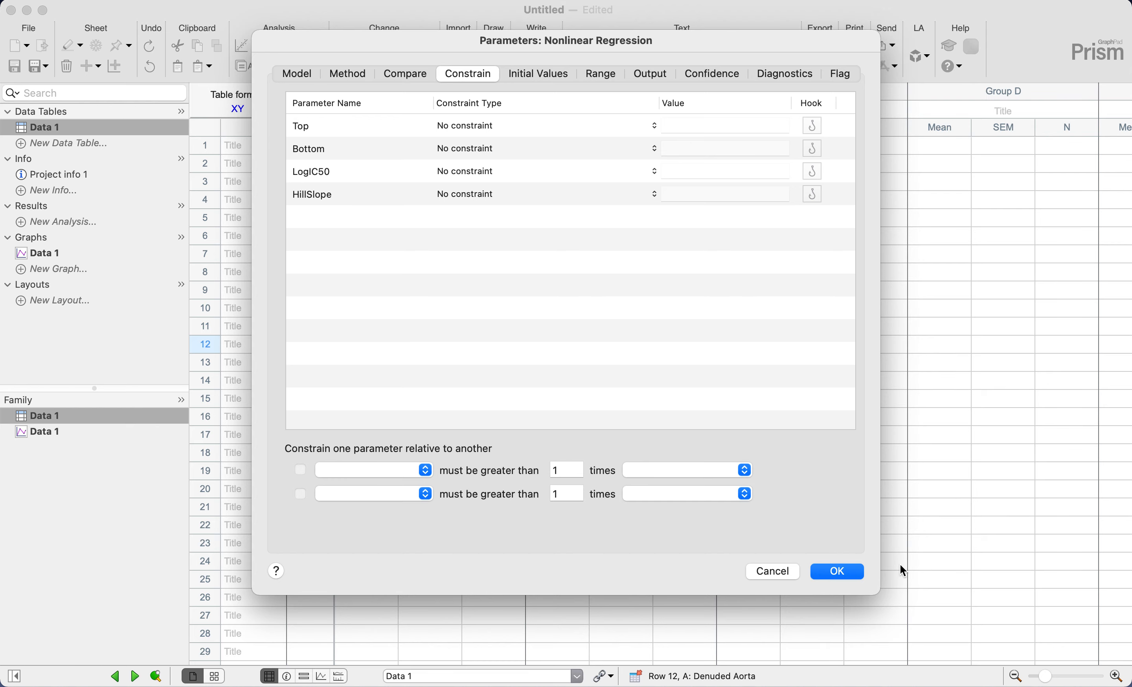
- Run the nonlinear fit and view the fitted curve on the Data 1 graph
click(849, 574)
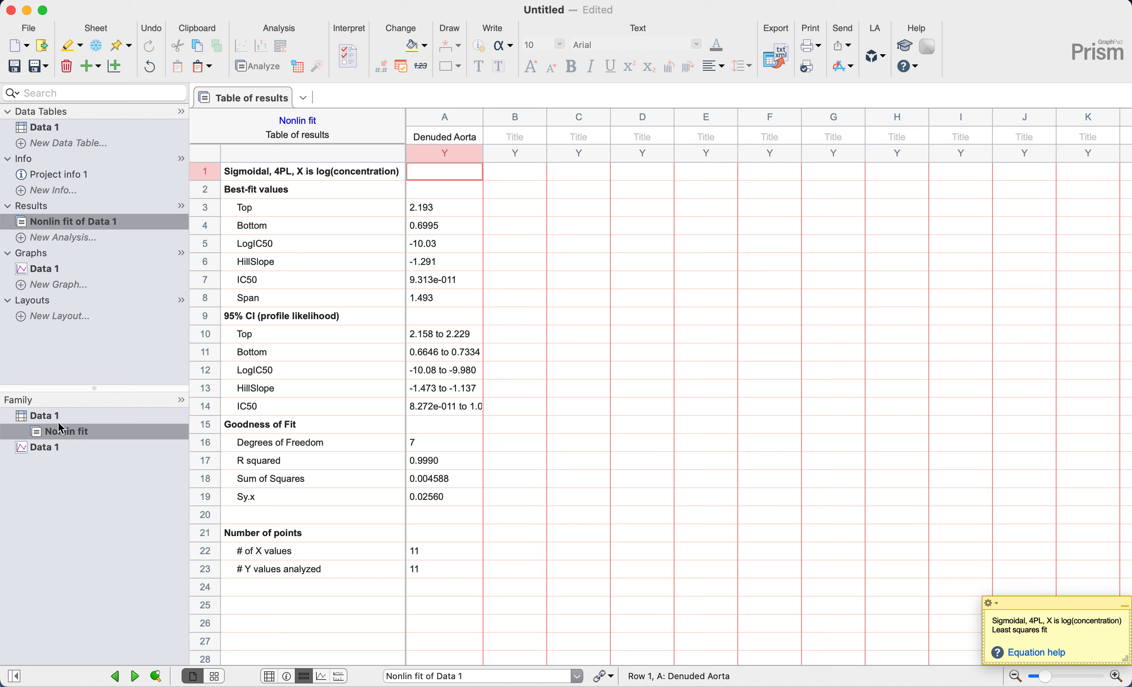
drag(59, 425, 28, 446)
click(55, 450)
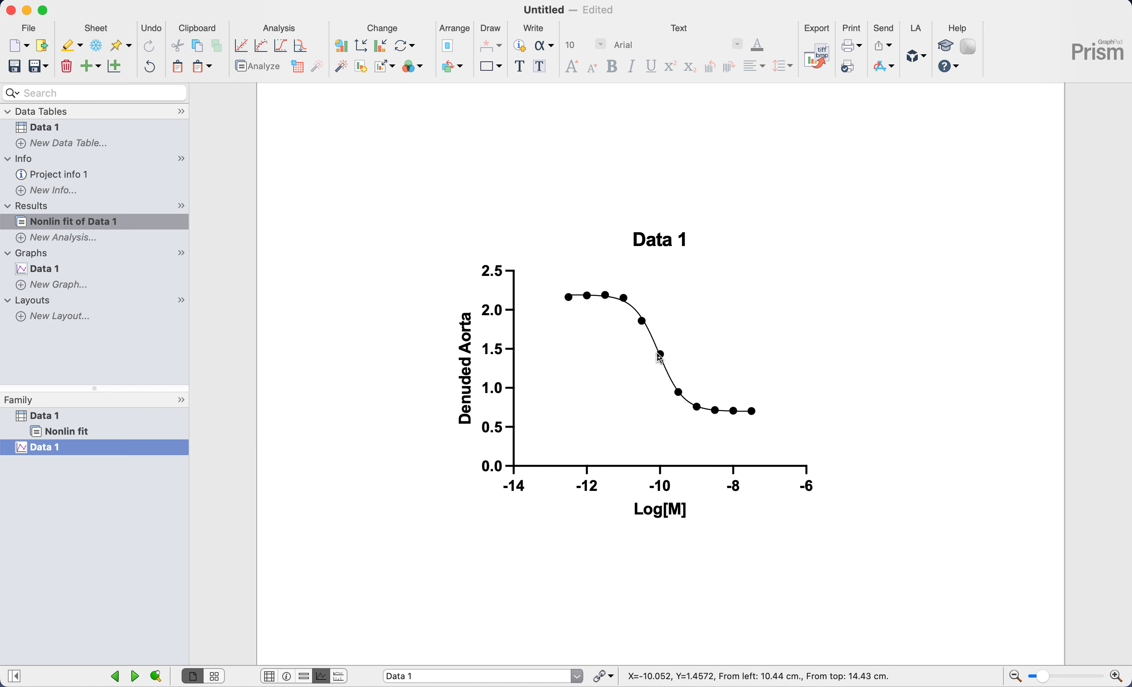
mouse_move(661, 356)
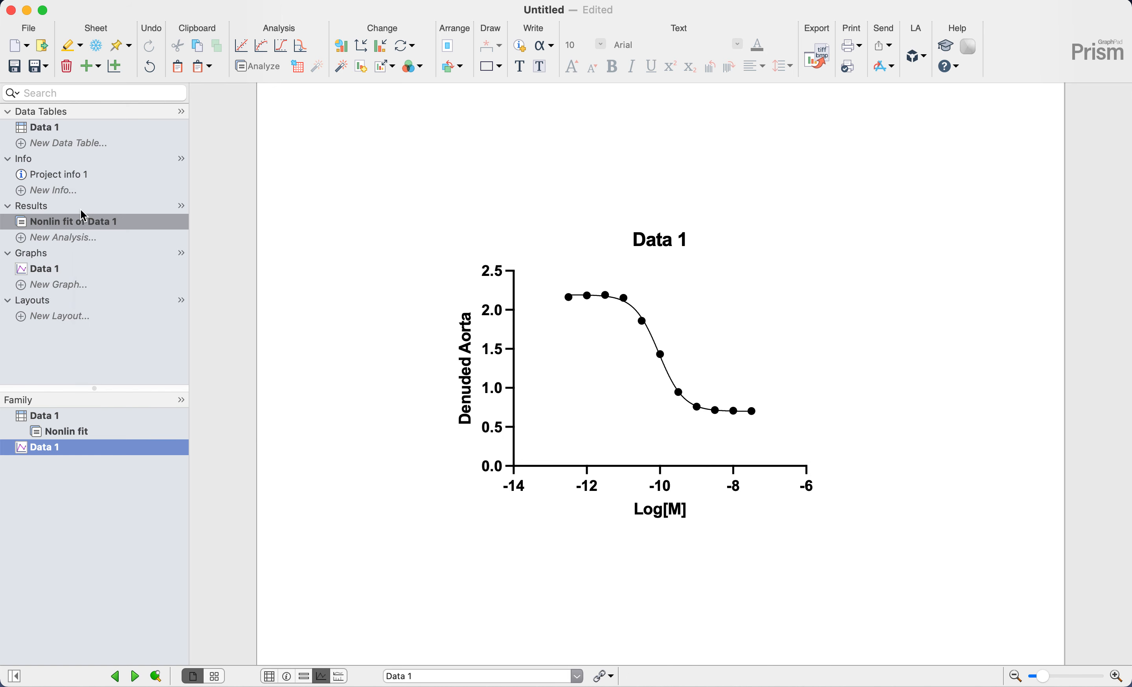
mouse_move(73, 180)
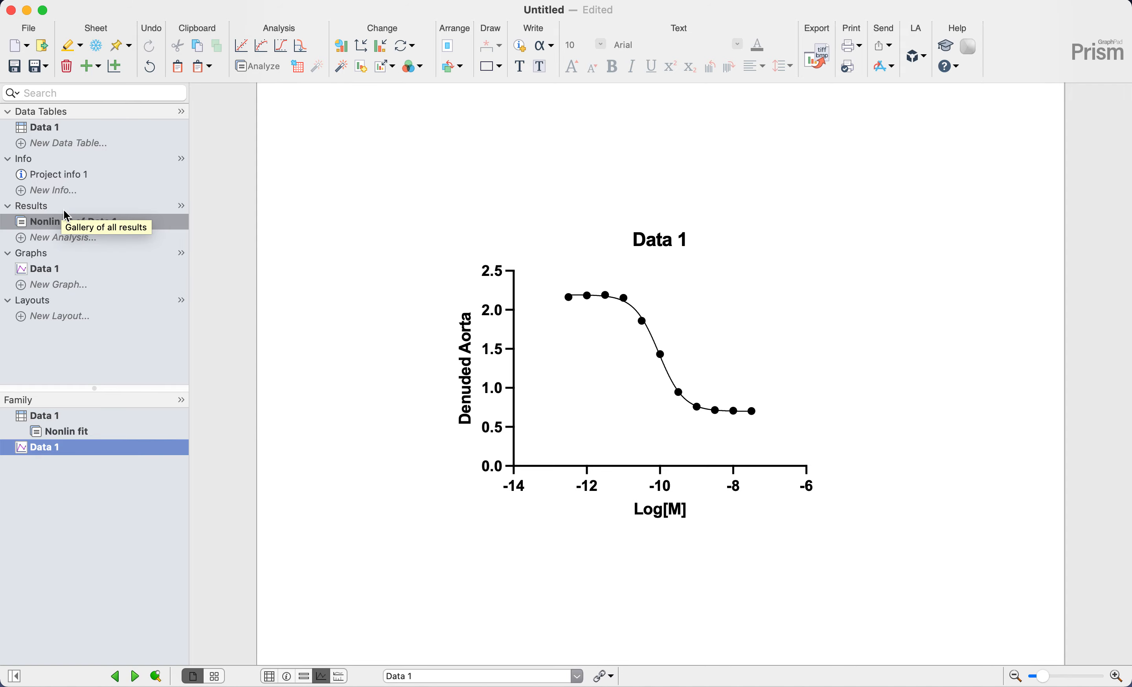
- Copy the LogIC50 row for Denuded Aorta from the fit results onto the Data 1 graph, placing it below the Log[M] title
click(52, 226)
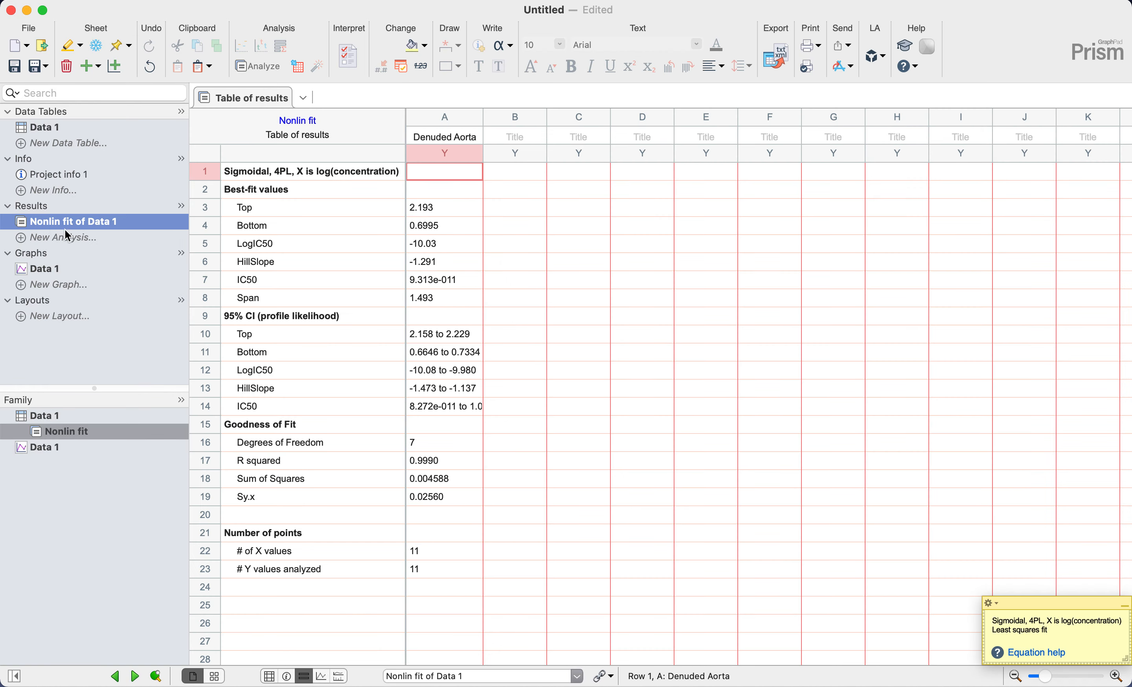
click(510, 287)
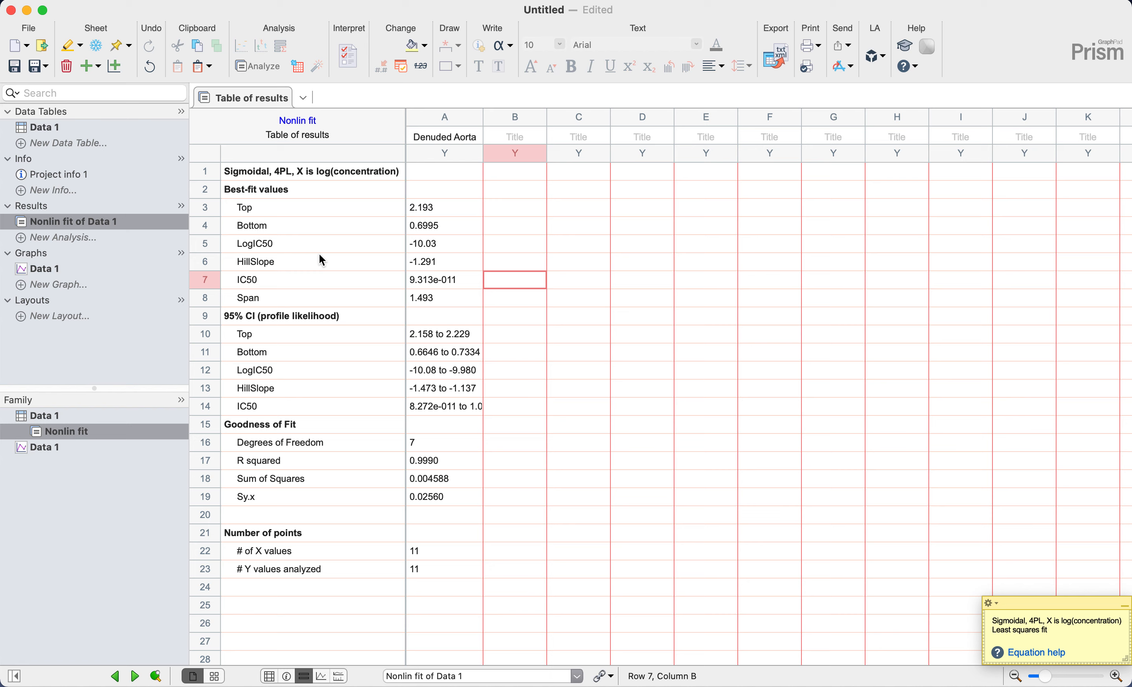
drag(248, 247, 442, 243)
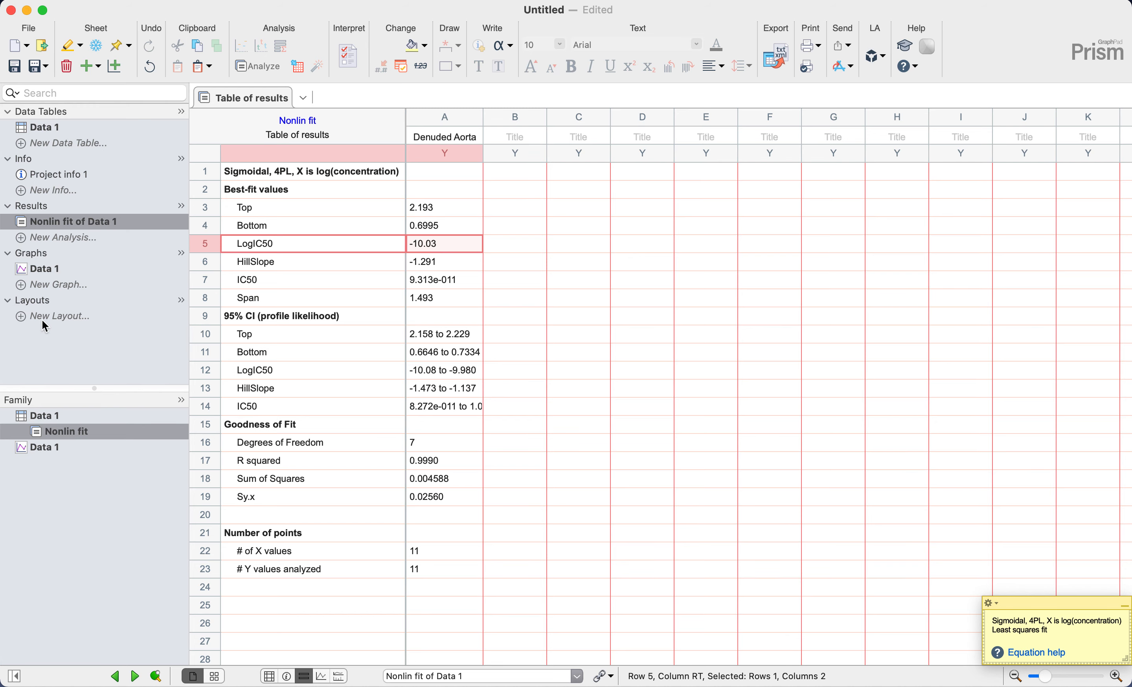
click(55, 447)
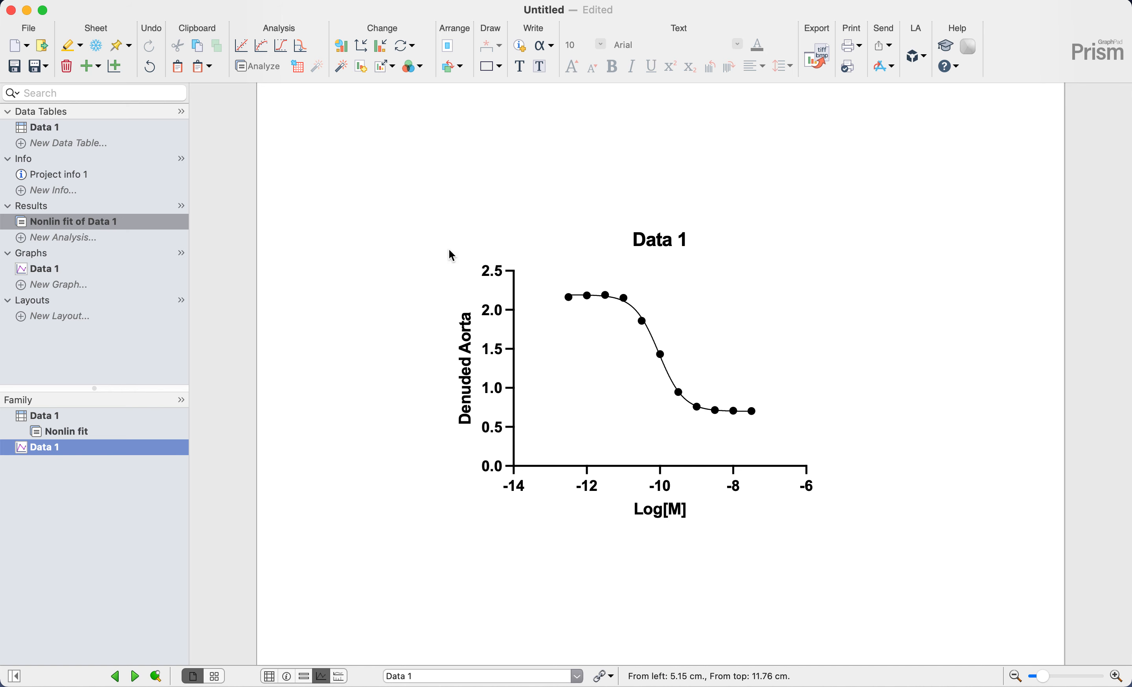
key(super+v)
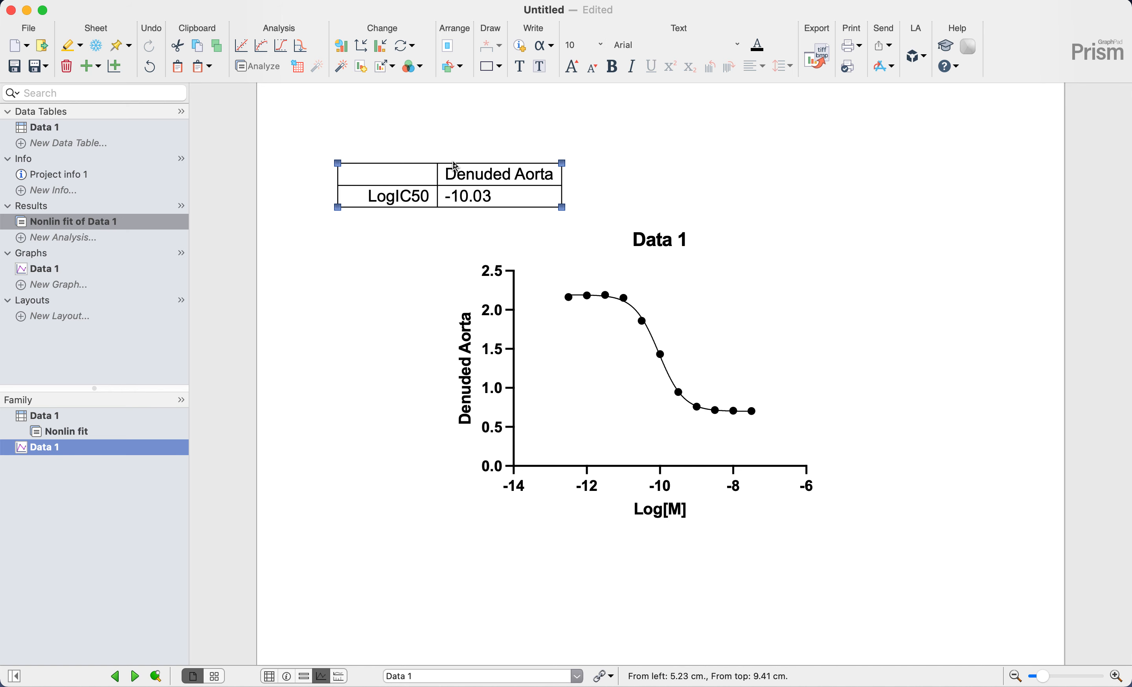
drag(424, 170, 632, 555)
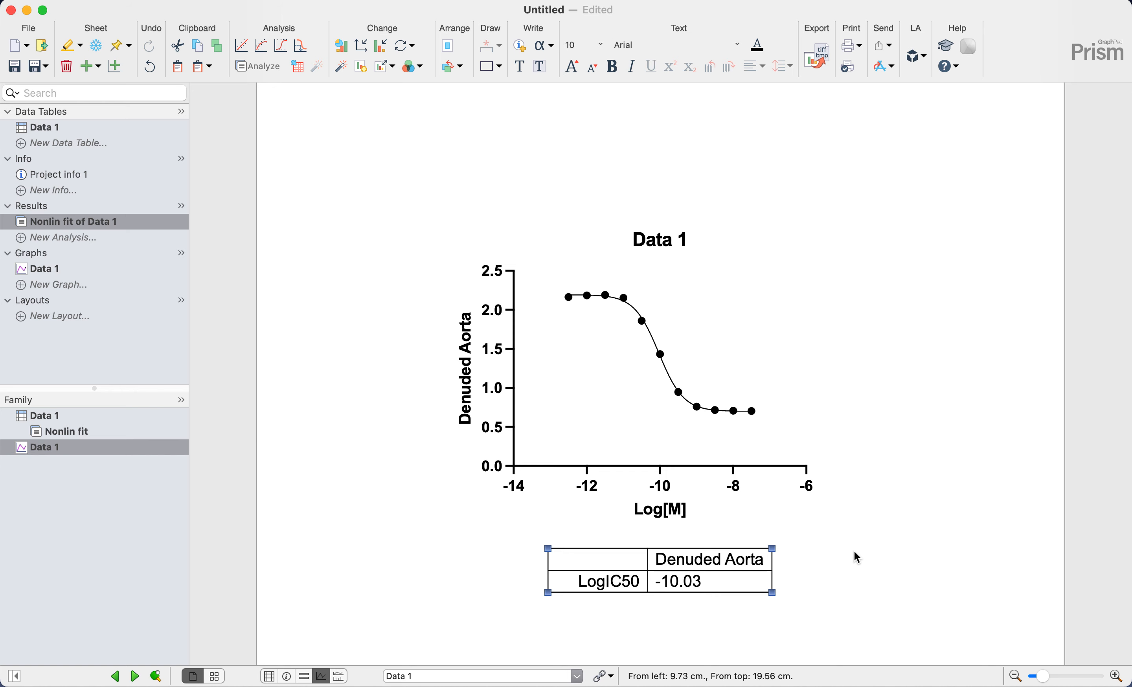
click(670, 444)
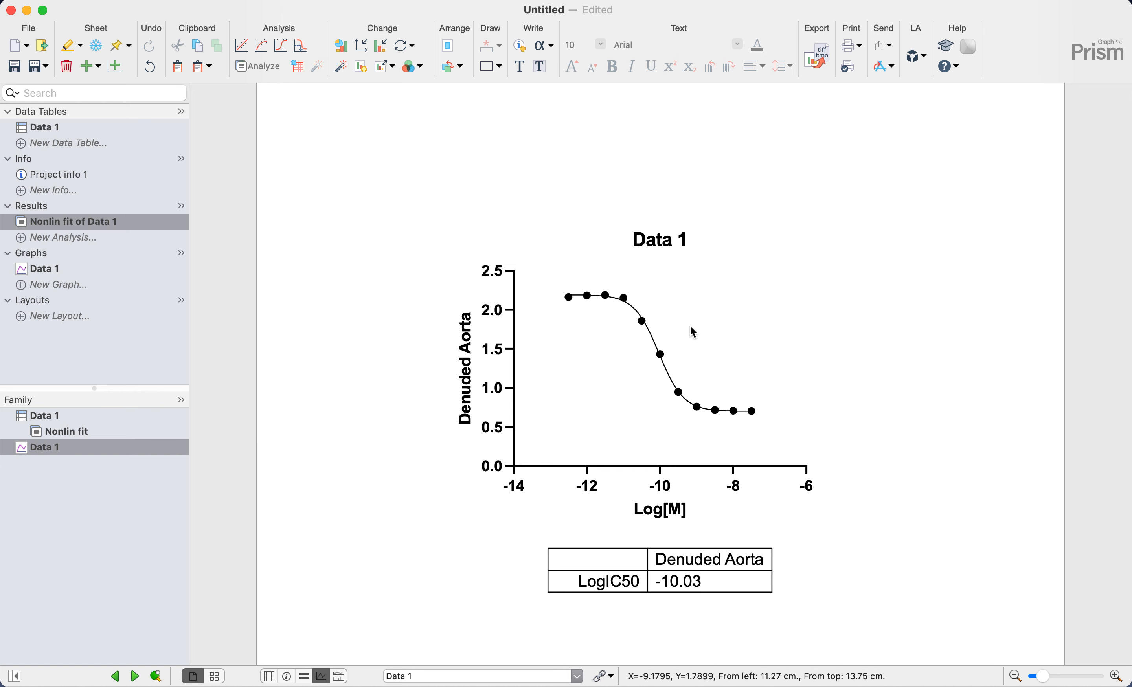
- Add a grid line at X = -10 to the graph's X axis, keeping the regular ticks
double_click(515, 445)
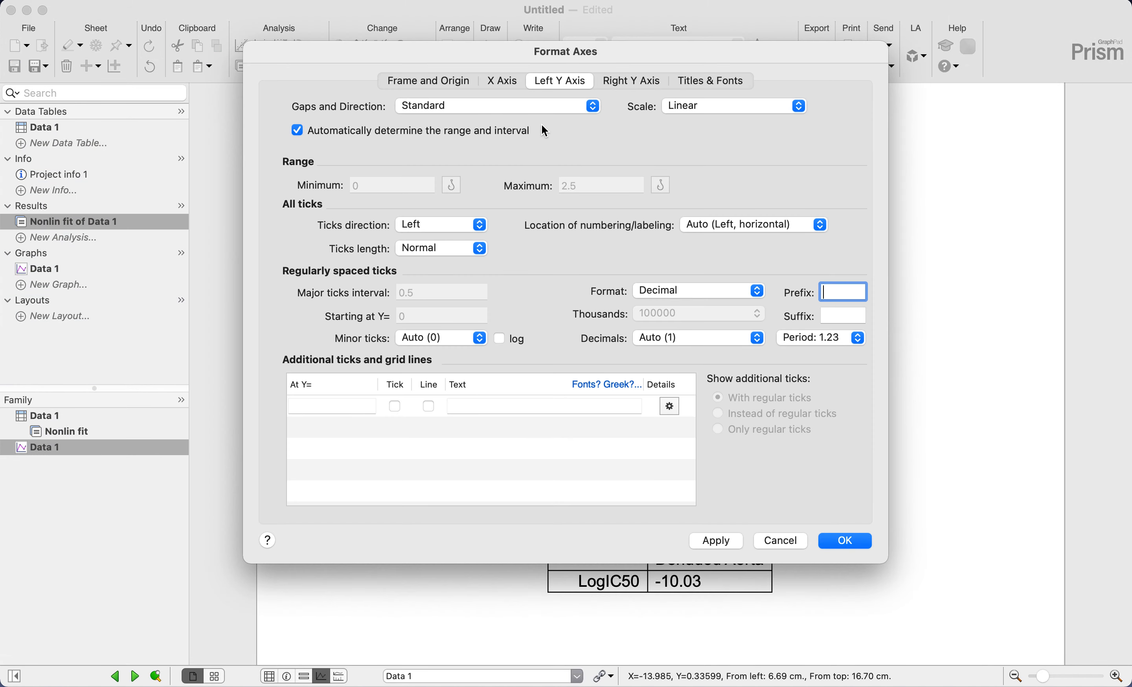
click(509, 86)
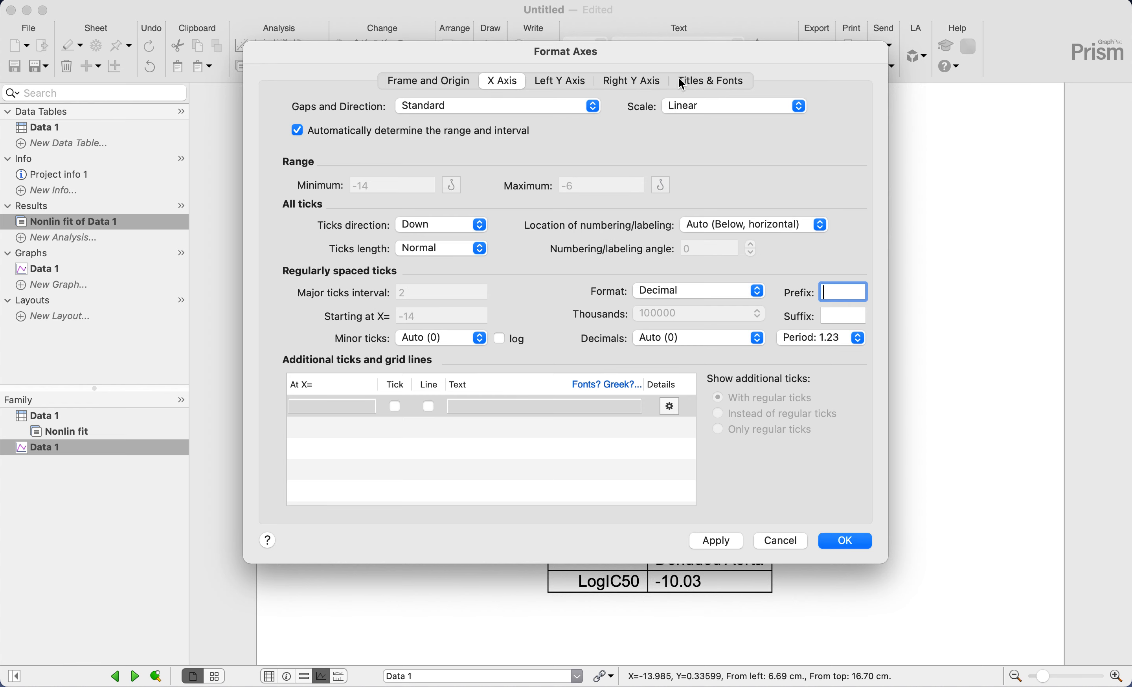
drag(670, 53, 601, 11)
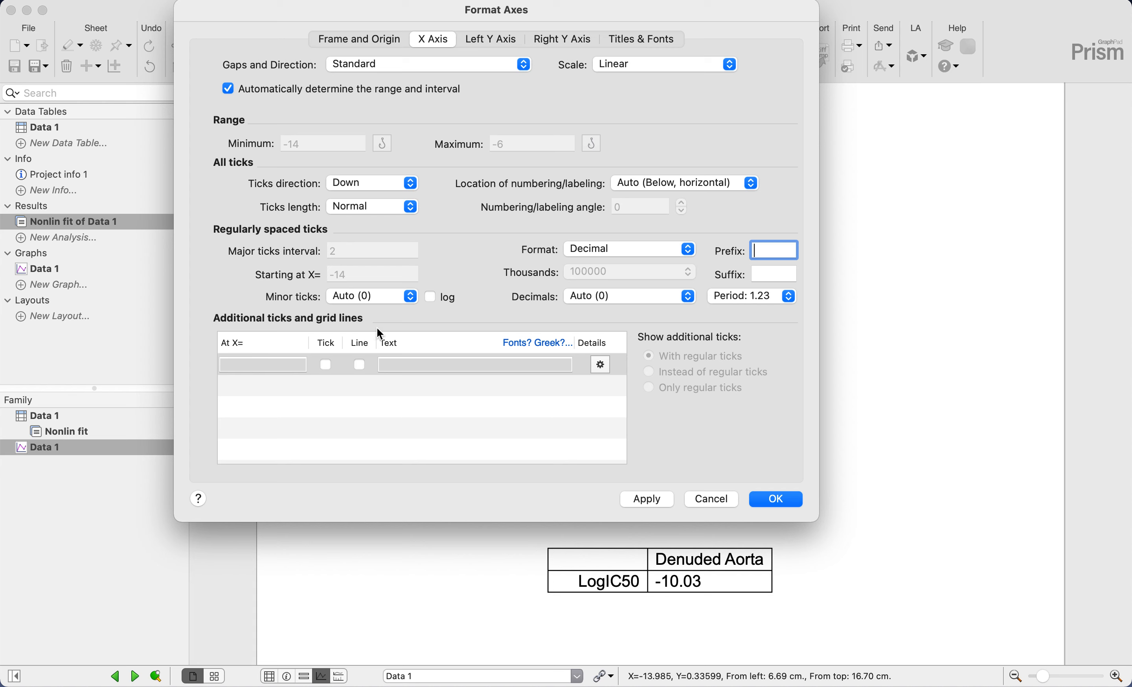
click(271, 365)
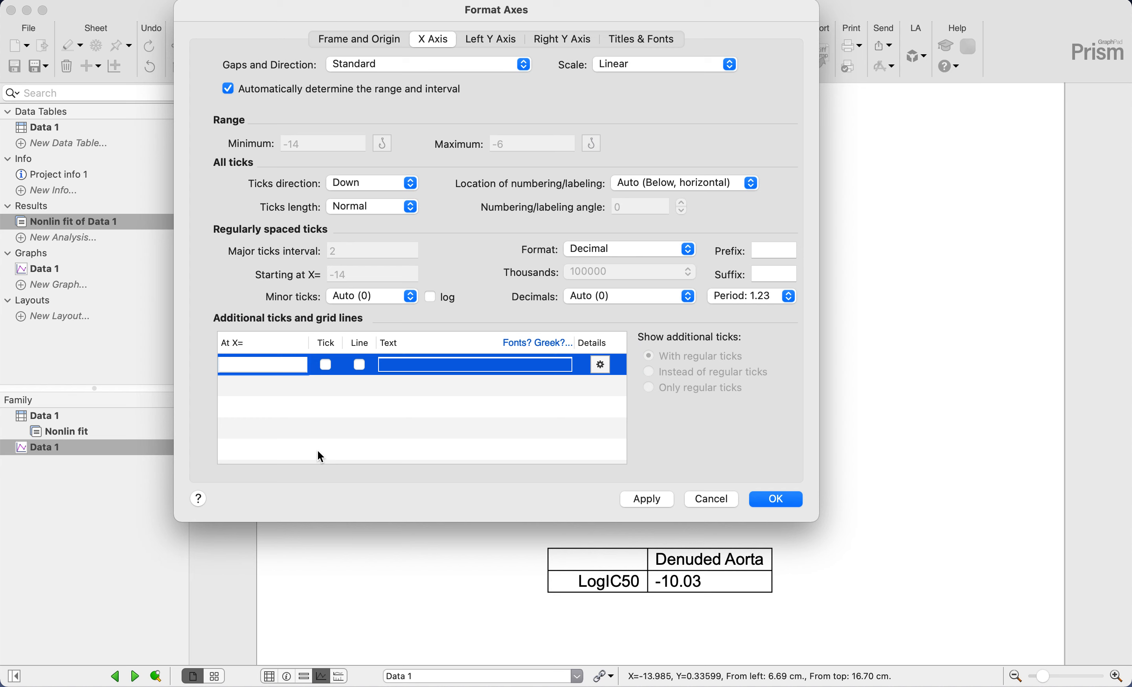
text(-10.)
drag(584, 20, 412, 68)
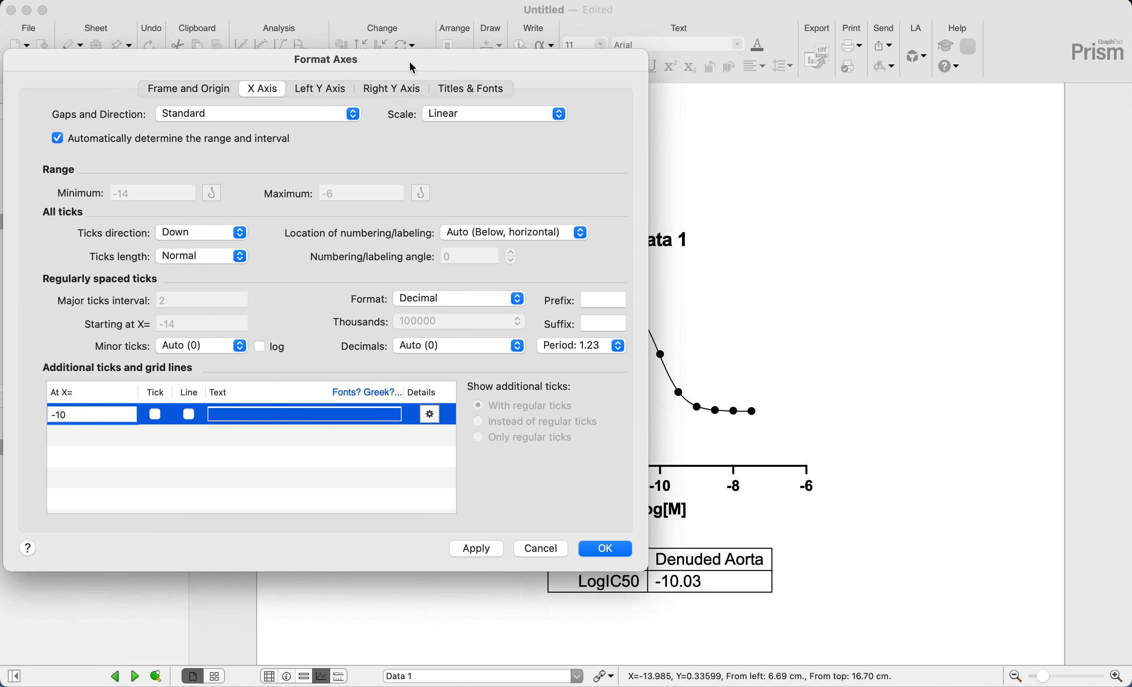
click(190, 417)
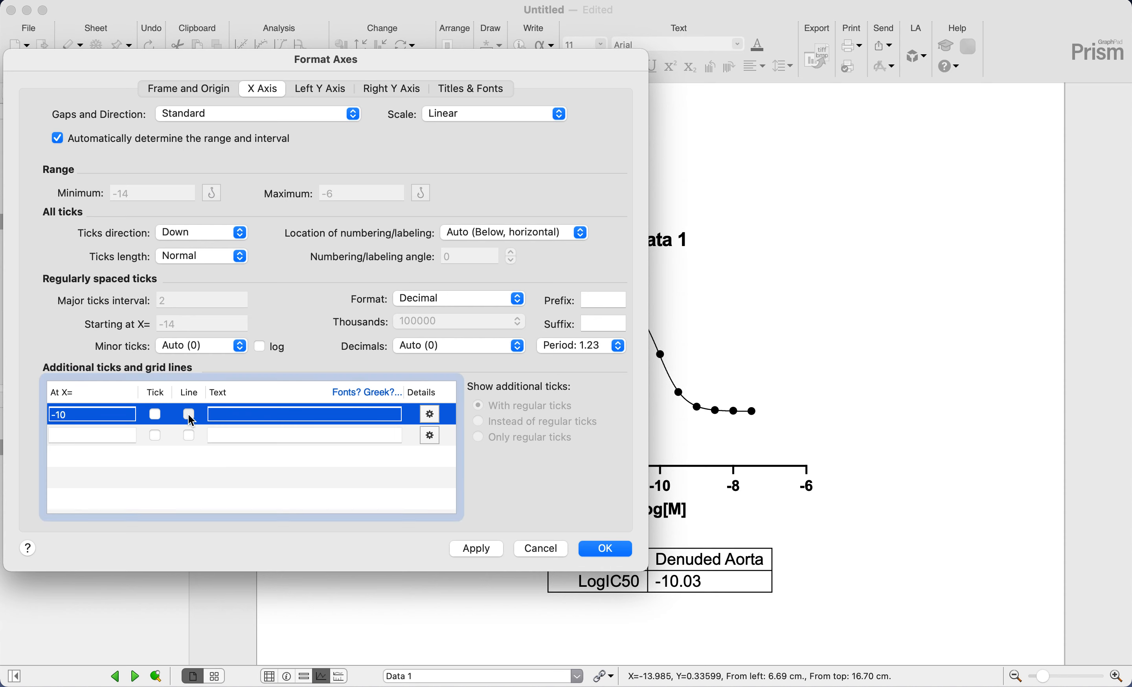
click(485, 551)
drag(523, 60, 305, 100)
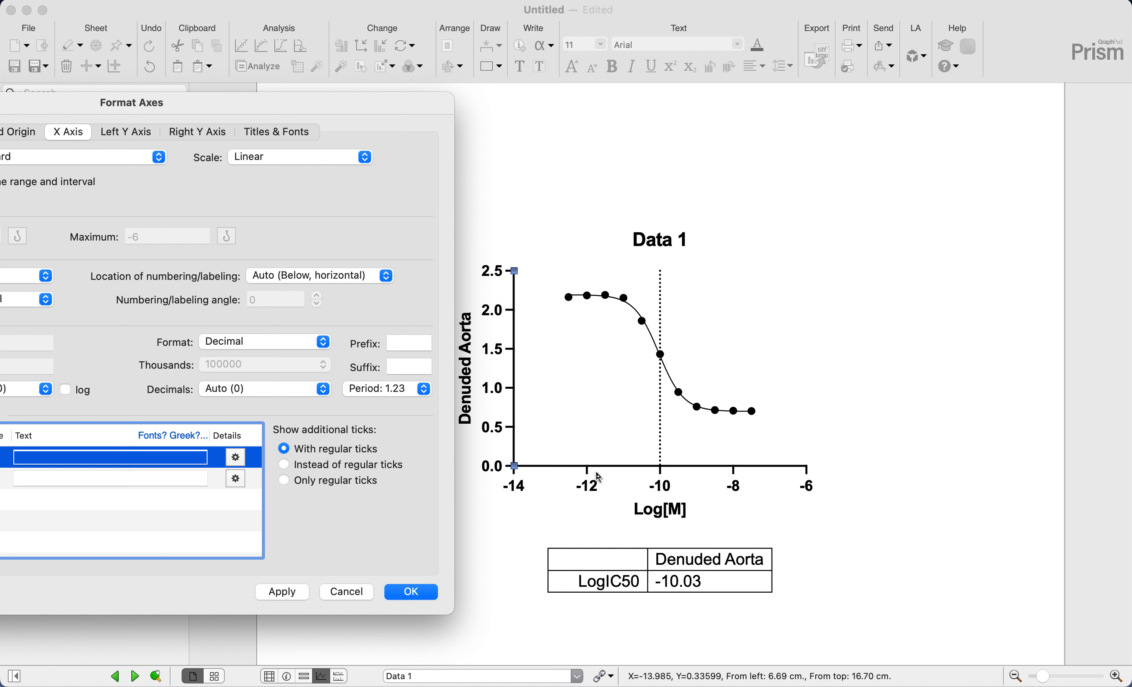
drag(319, 104, 471, 12)
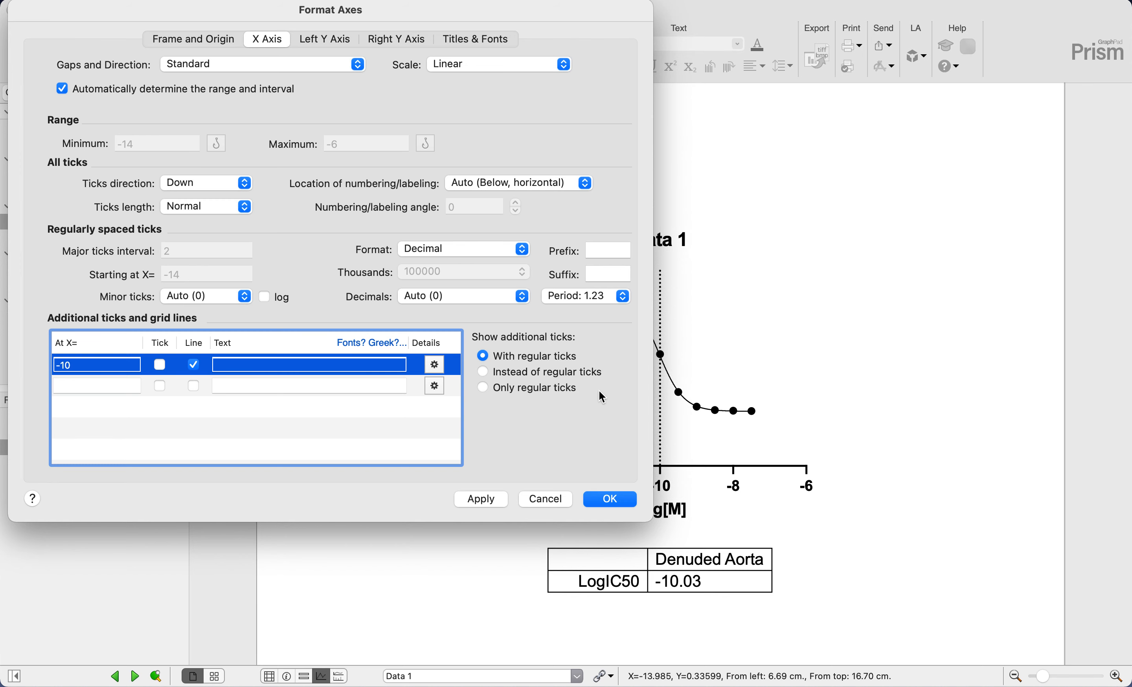
click(605, 502)
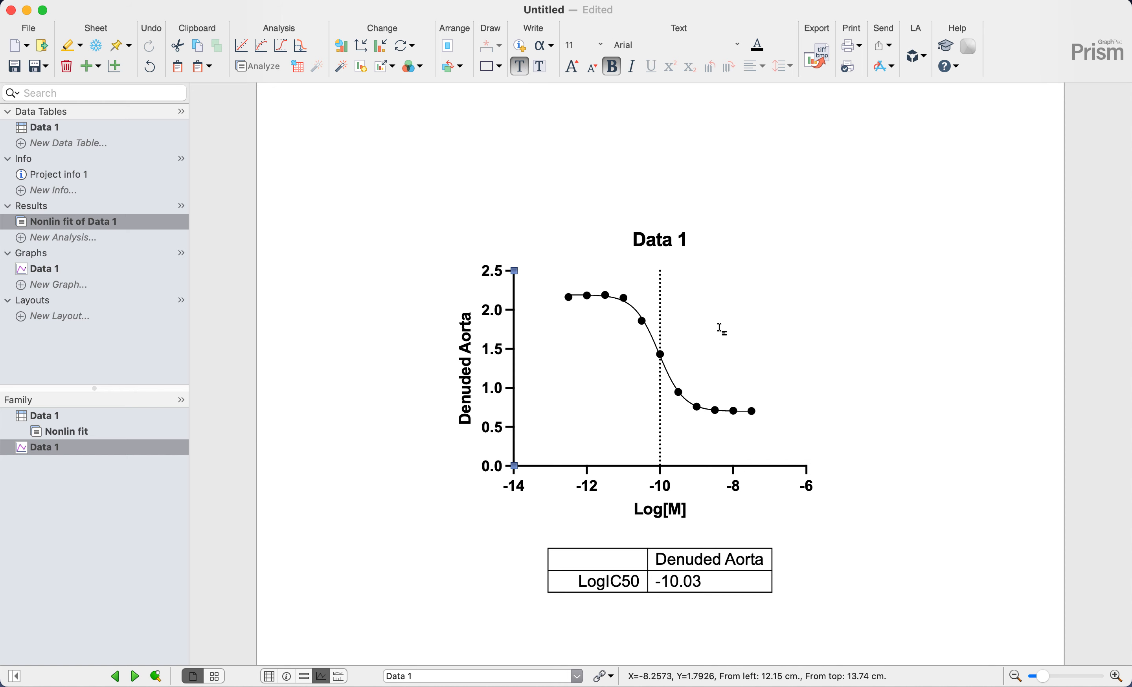
- Add a text label reading IC50, with the 50 as subscript, beside the curve's midpoint just right of the dotted line
click(693, 320)
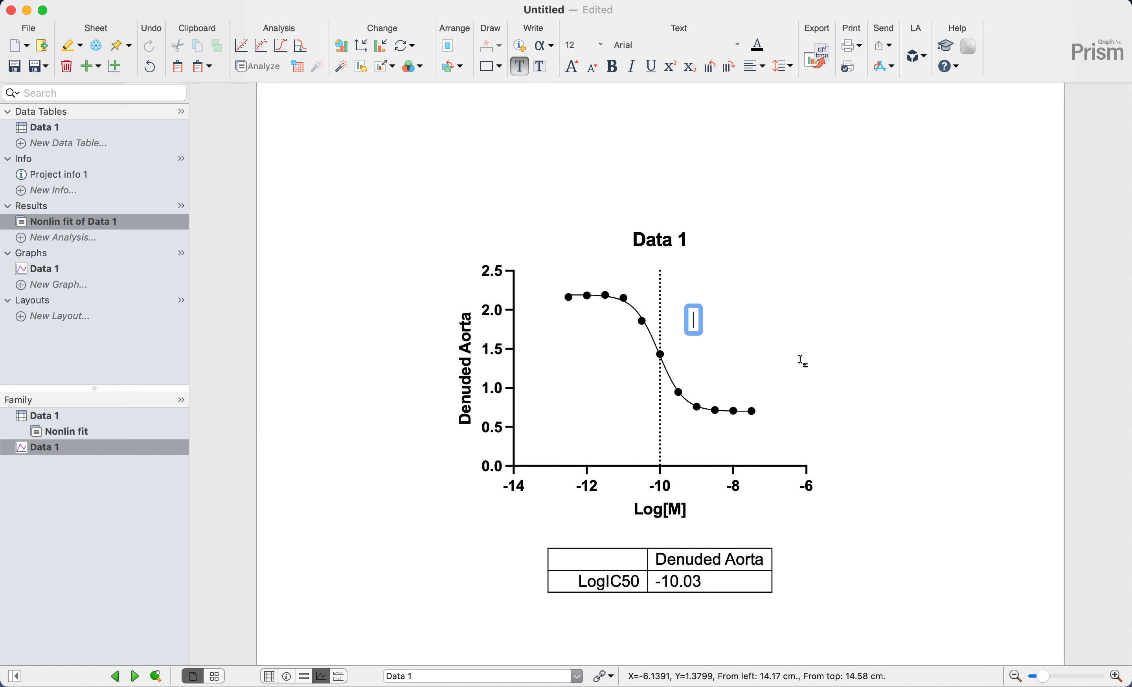
text(IC50)
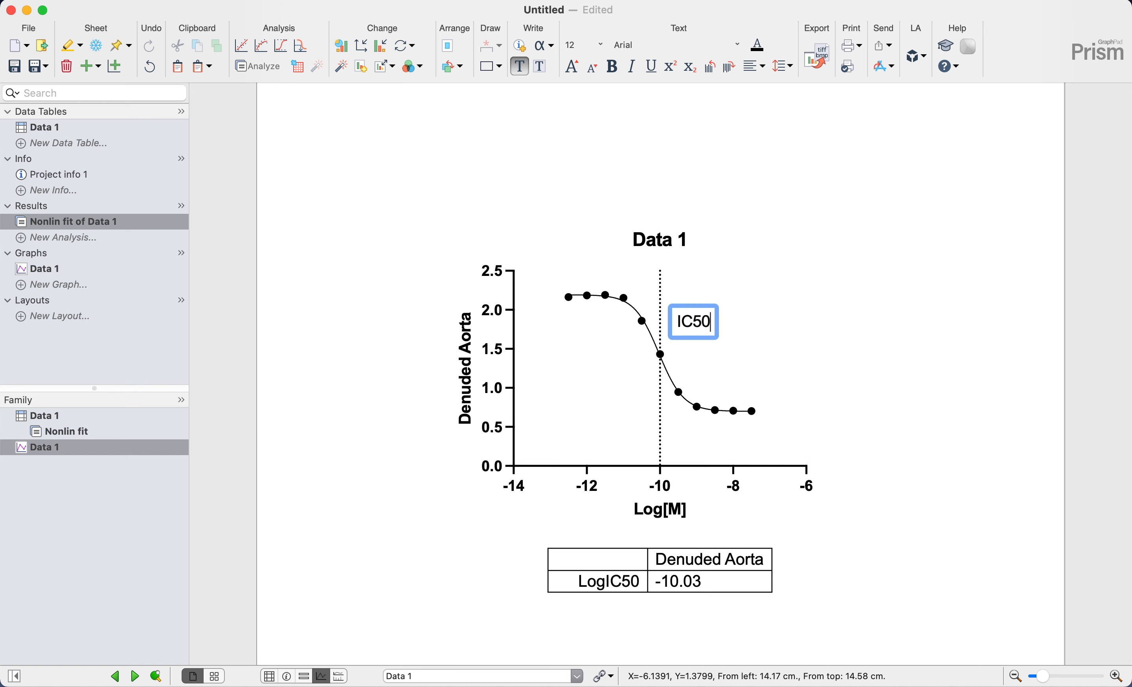
drag(693, 322, 719, 329)
click(690, 66)
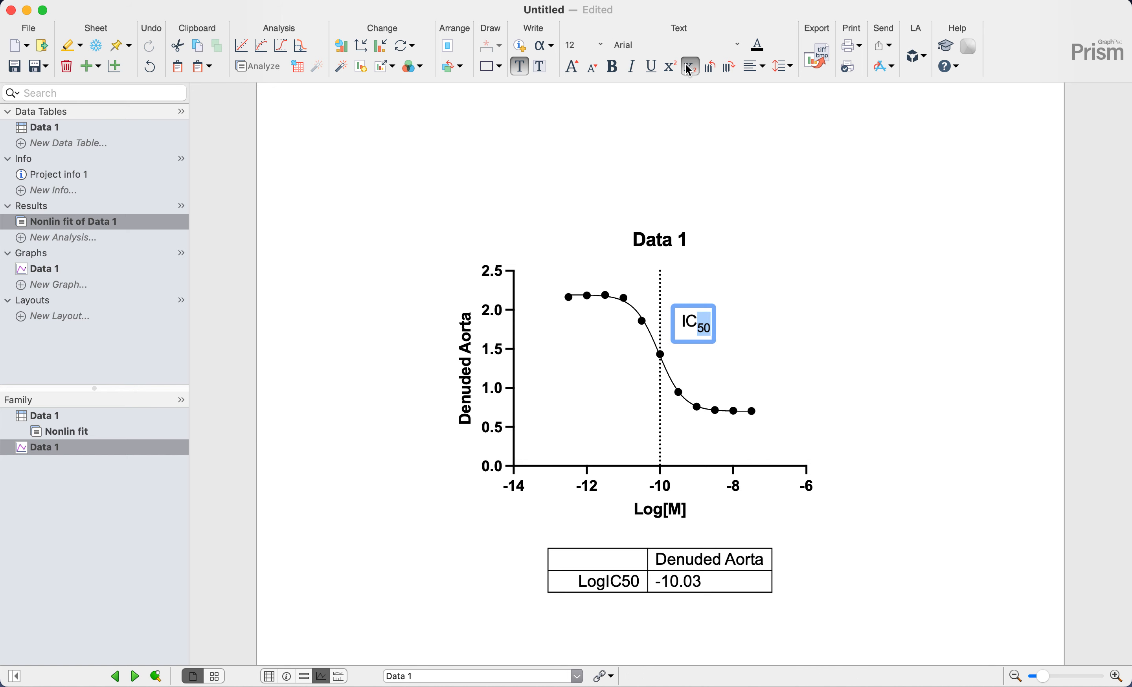
click(738, 380)
drag(696, 321, 696, 351)
click(772, 352)
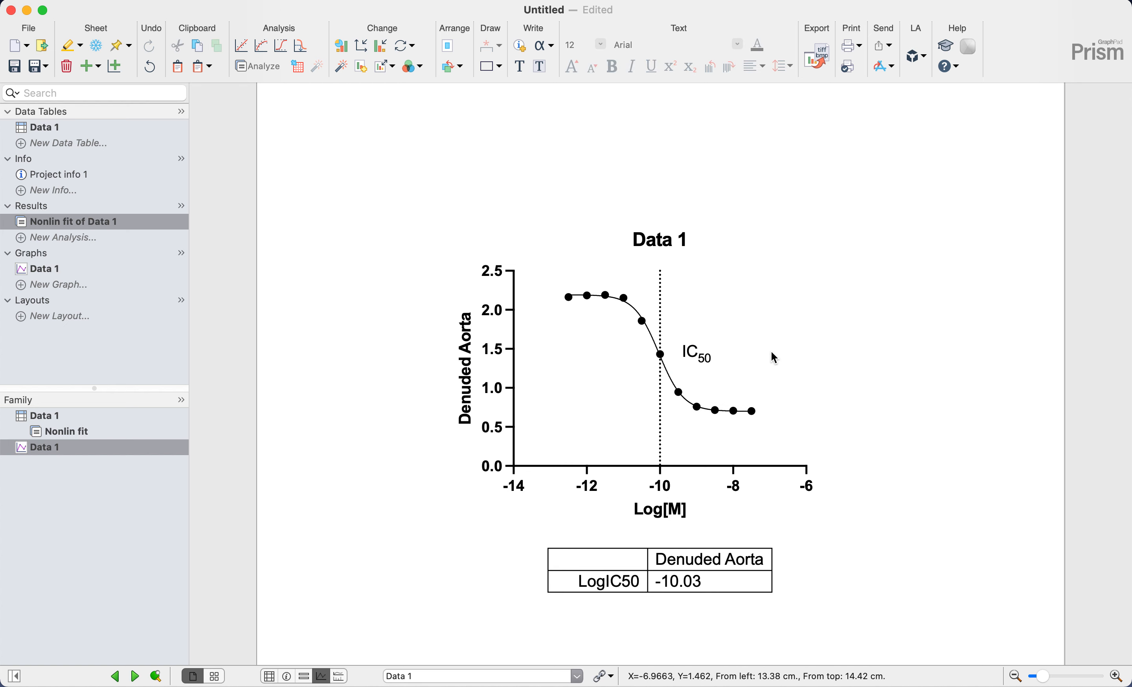